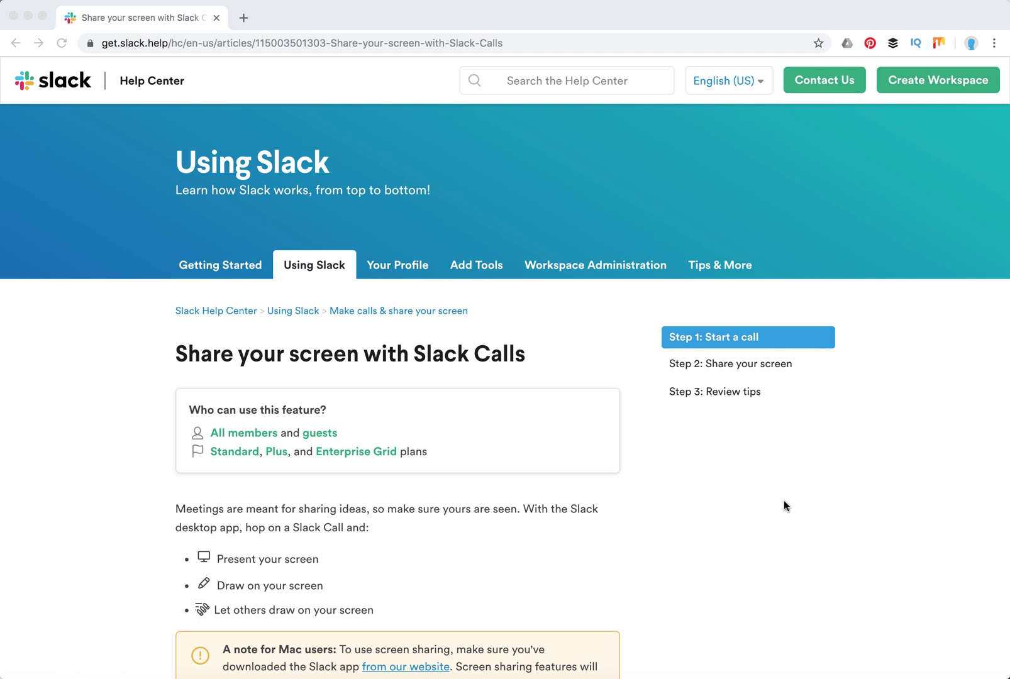
Step: Scroll the 'Share your screen with Slack Calls' article down to 'Step 1: Start a call'
scroll(783, 500, "down", 2)
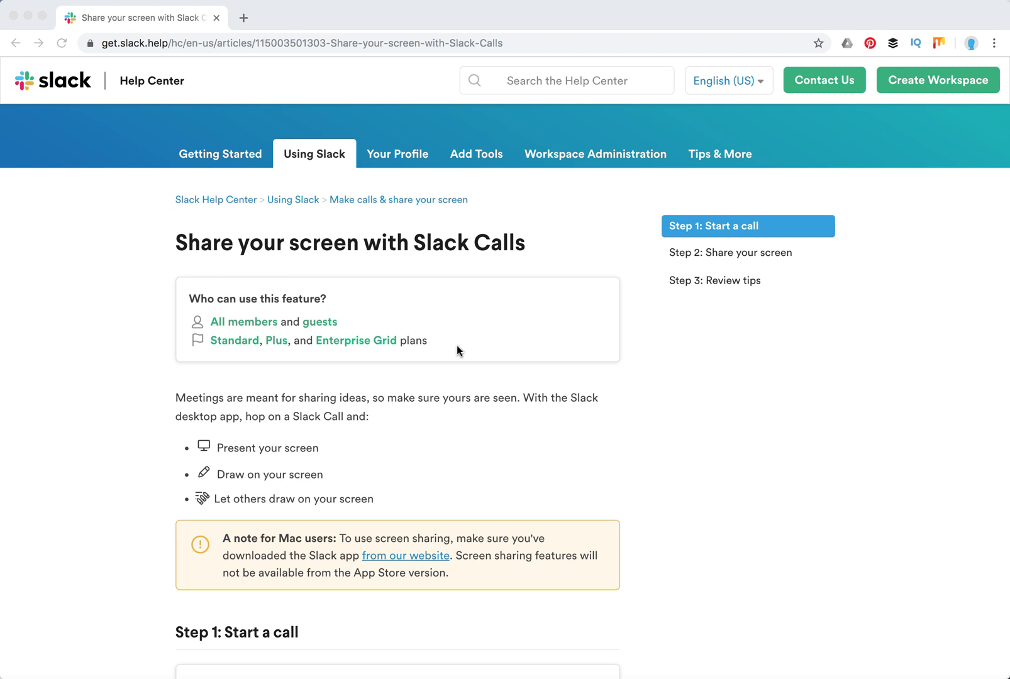
scroll(458, 347, "down", 2)
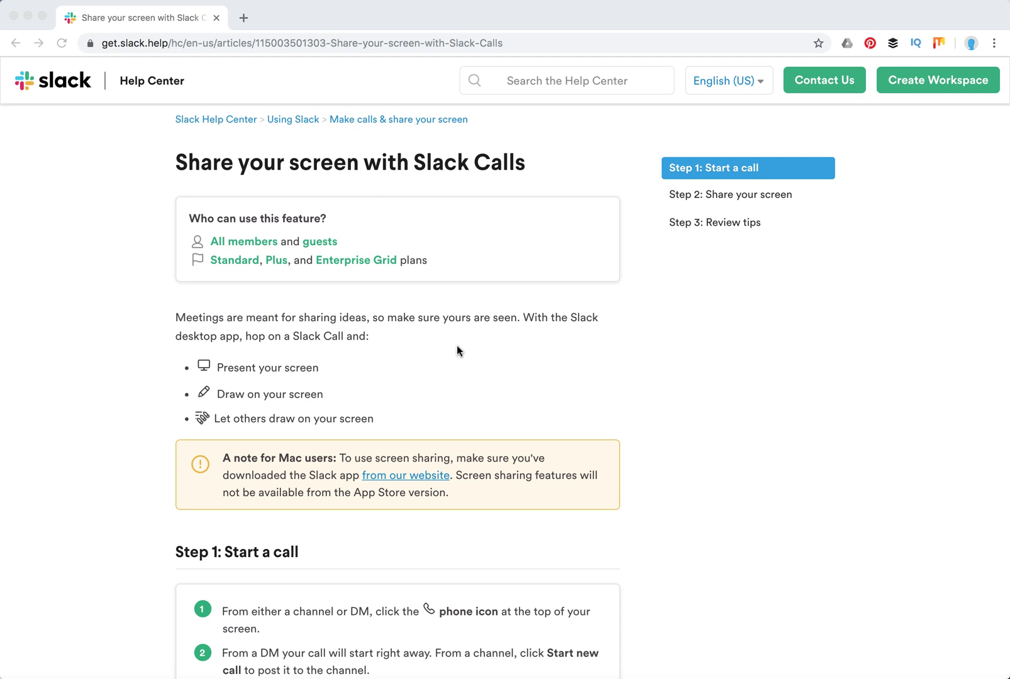
scroll(457, 350, "down", 2)
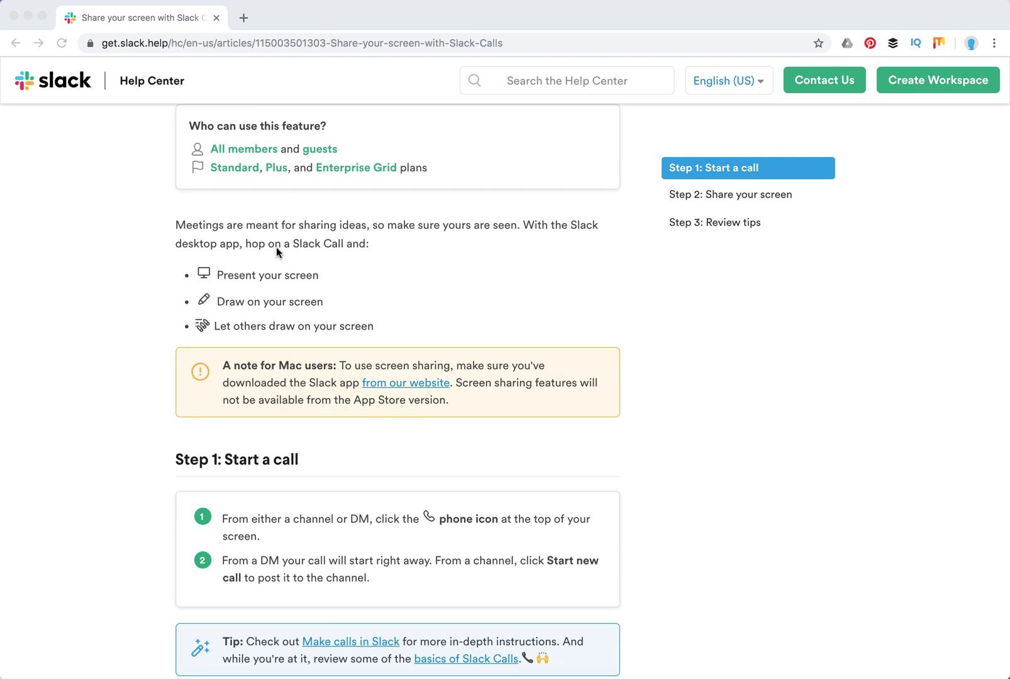
left_click(219, 279)
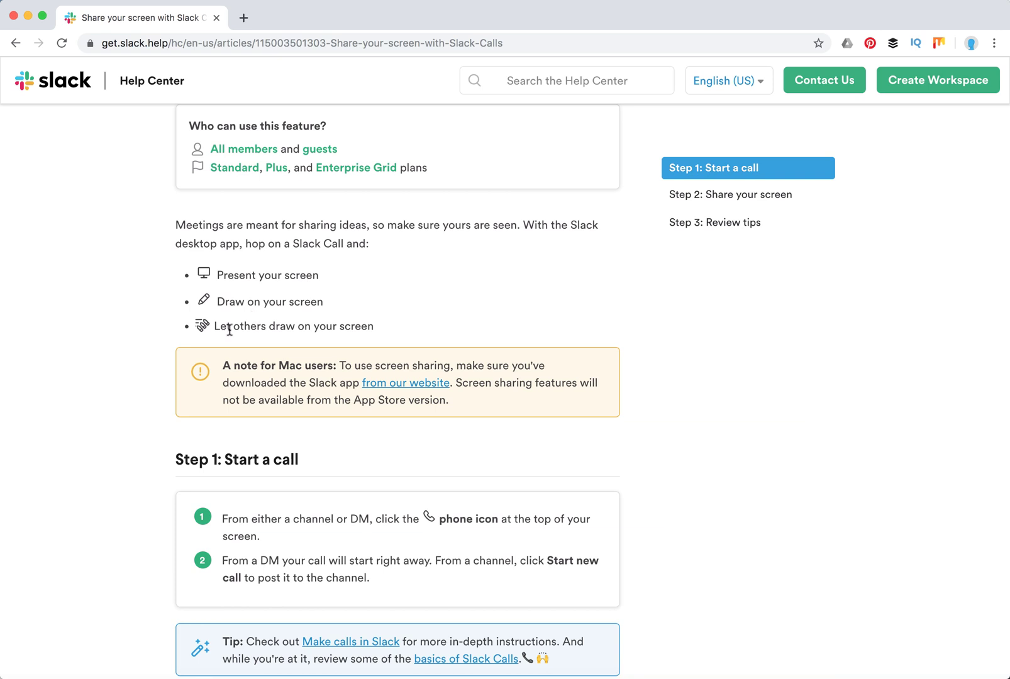
scroll(229, 329, "down", 3)
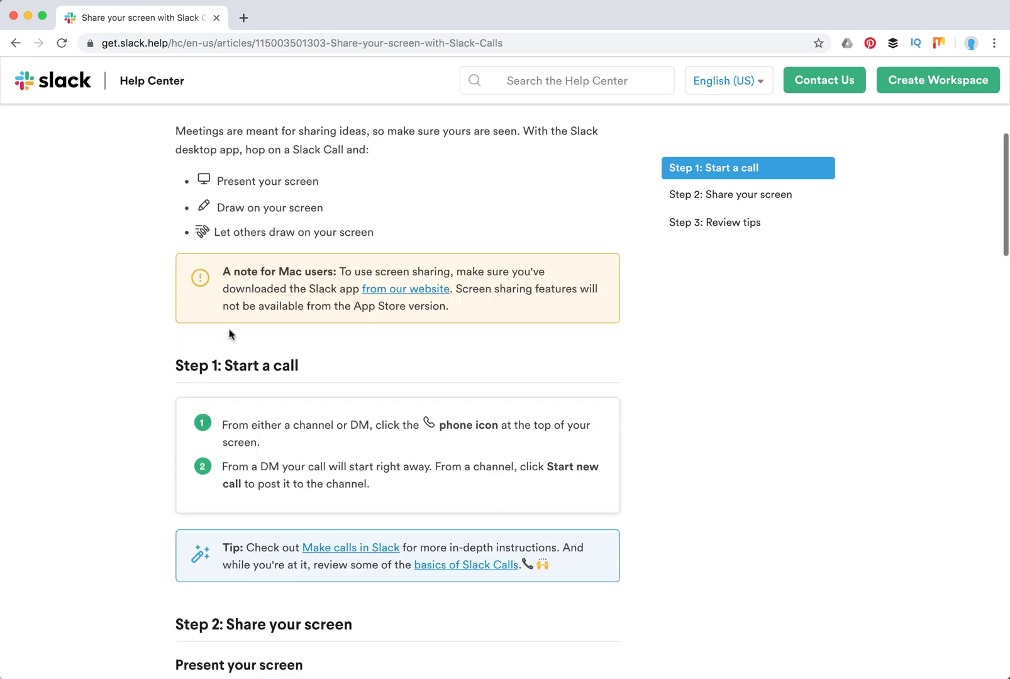
Step: Highlight the phone-icon instruction for starting a call, then scroll through Step 2 on presenting
scroll(229, 329, "down", 3)
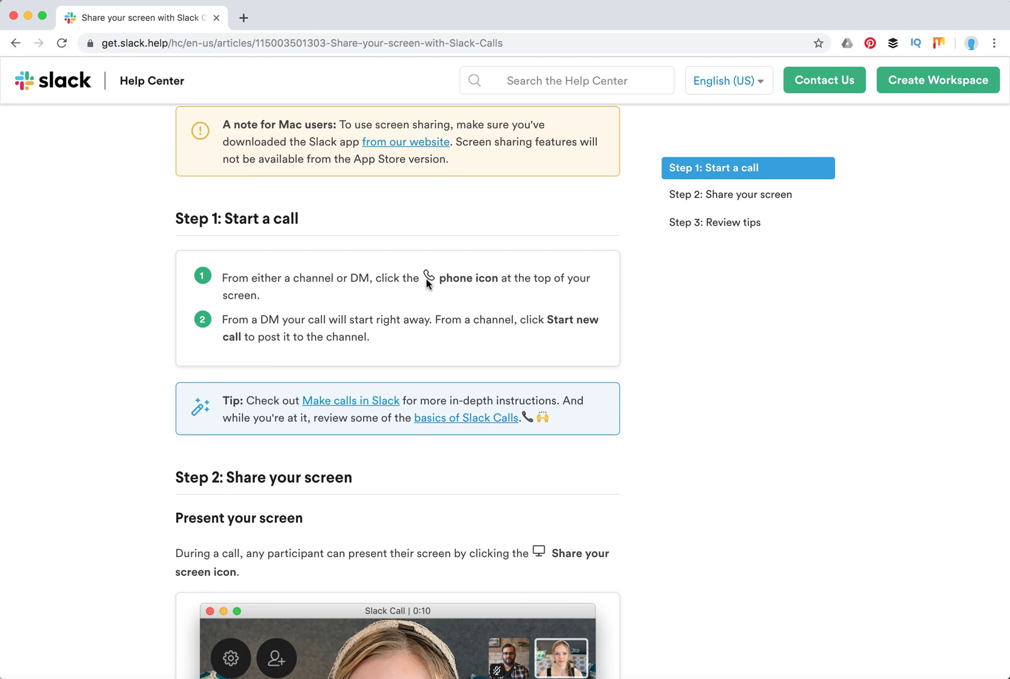
mouse_move(227, 279)
left_mouse_down()
mouse_move(505, 282)
mouse_move(480, 285)
left_mouse_up()
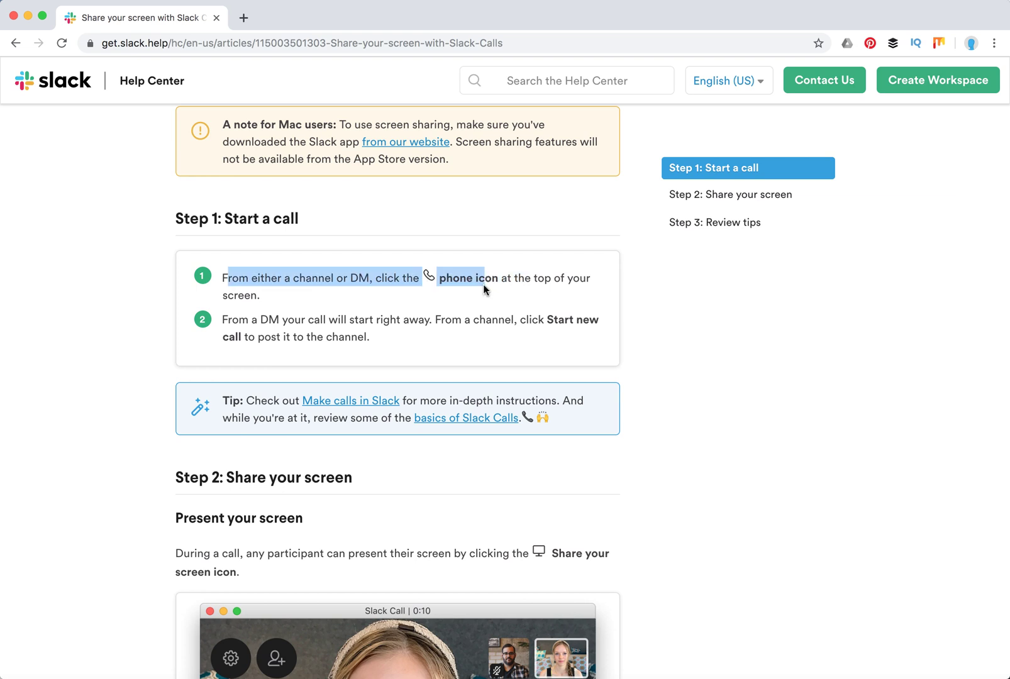
scroll(370, 324, "down", 3)
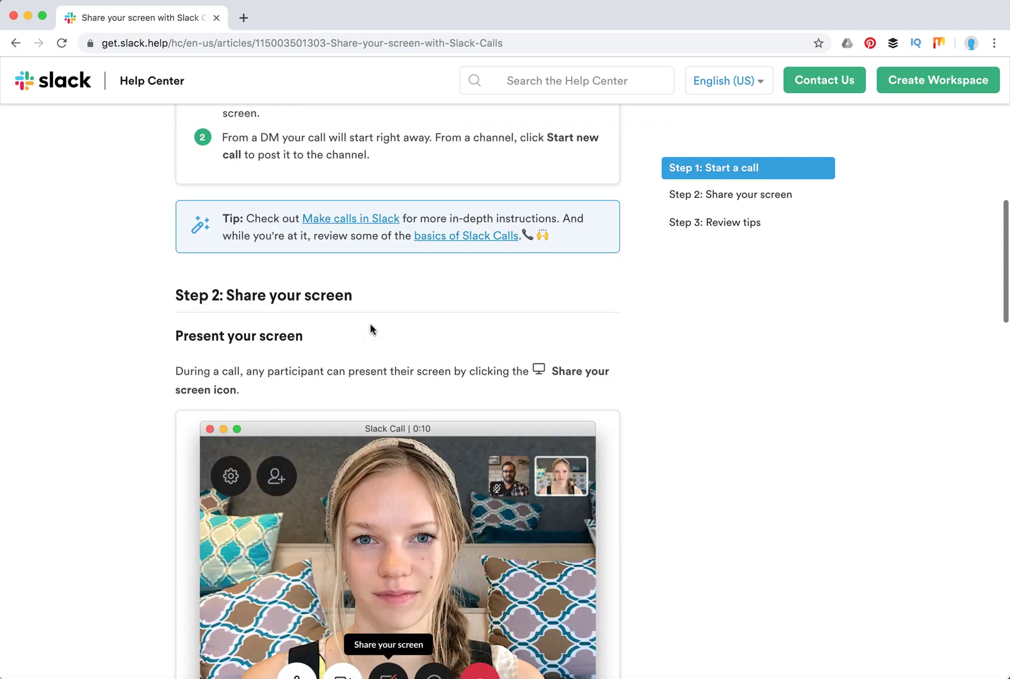
scroll(370, 323, "down", 2)
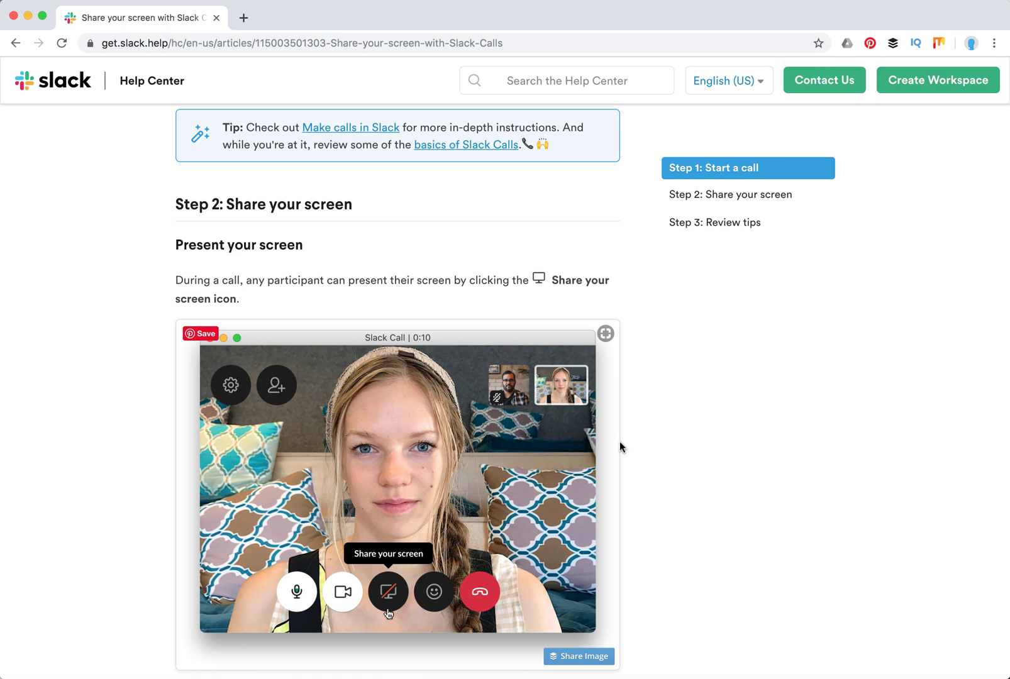
scroll(631, 467, "down", 2)
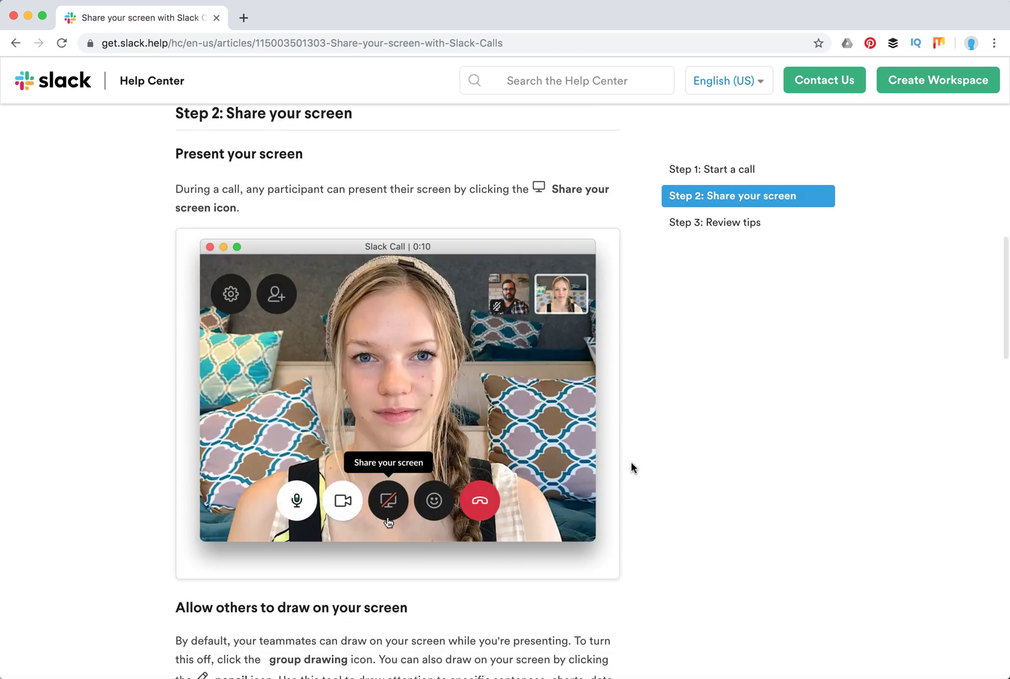
scroll(632, 466, "down", 5)
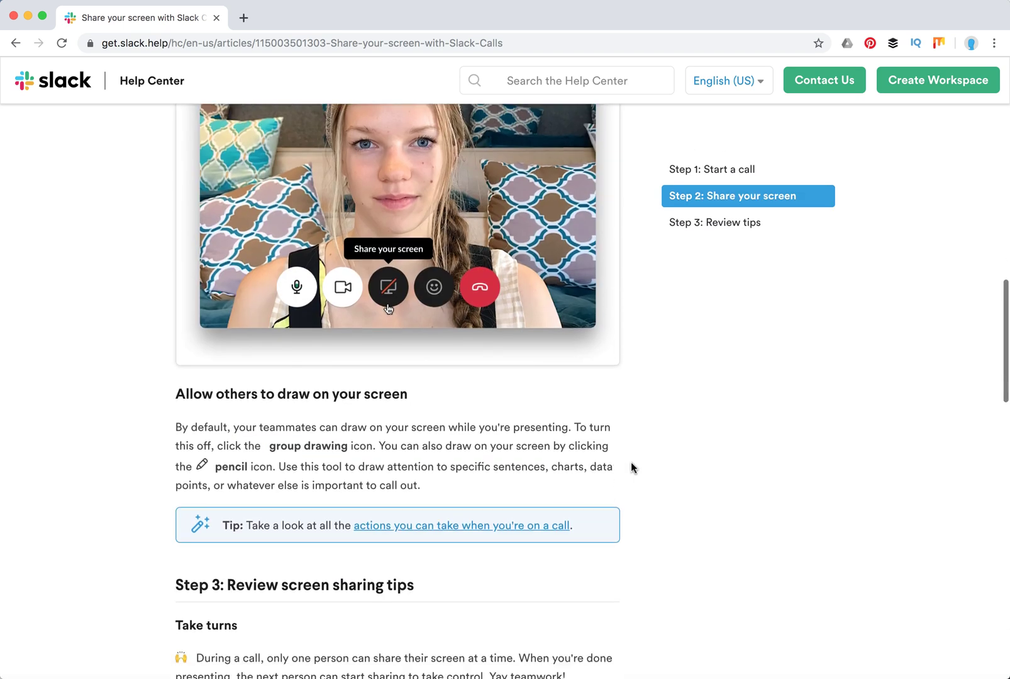
scroll(632, 467, "down", 1)
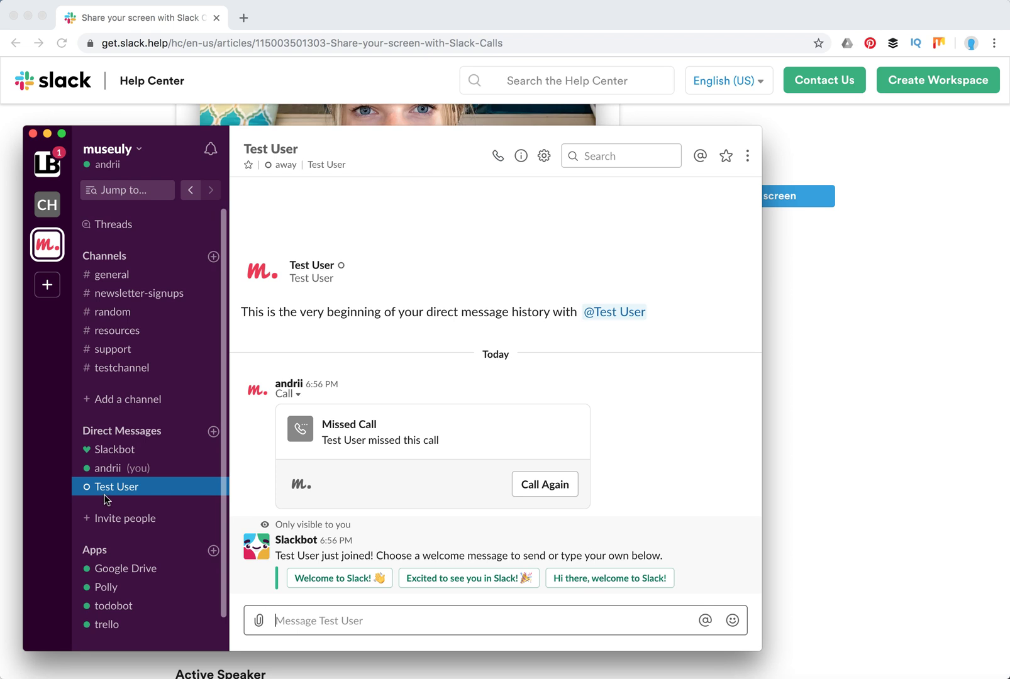
Step: Call Test User from the DM, try Share your screen, which needs a paid plan, then hang up
left_click(497, 157)
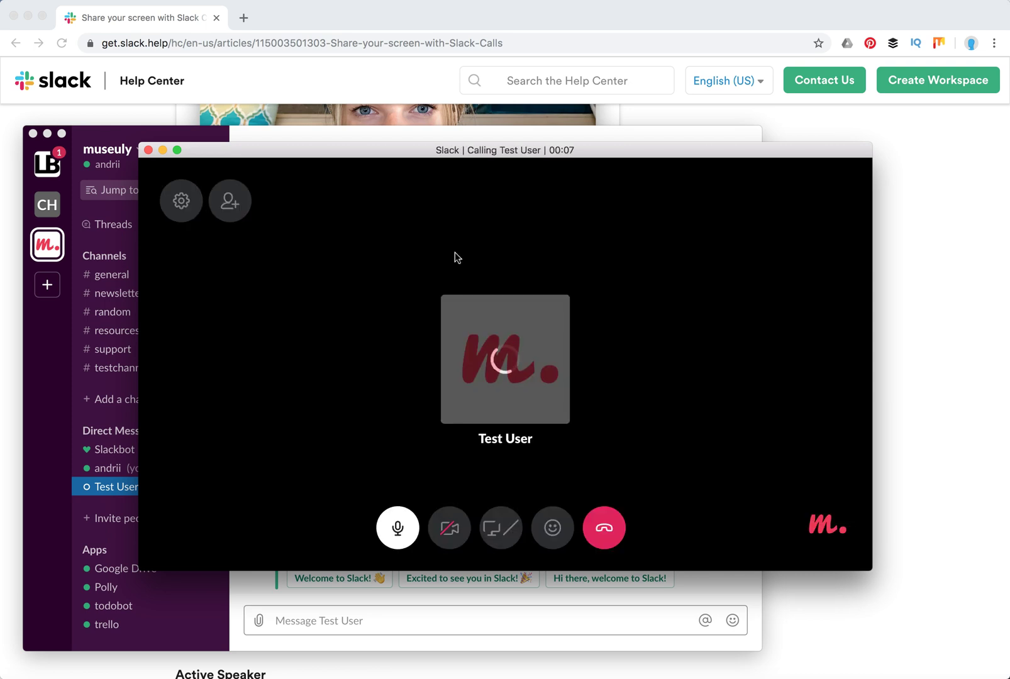
left_click(503, 535)
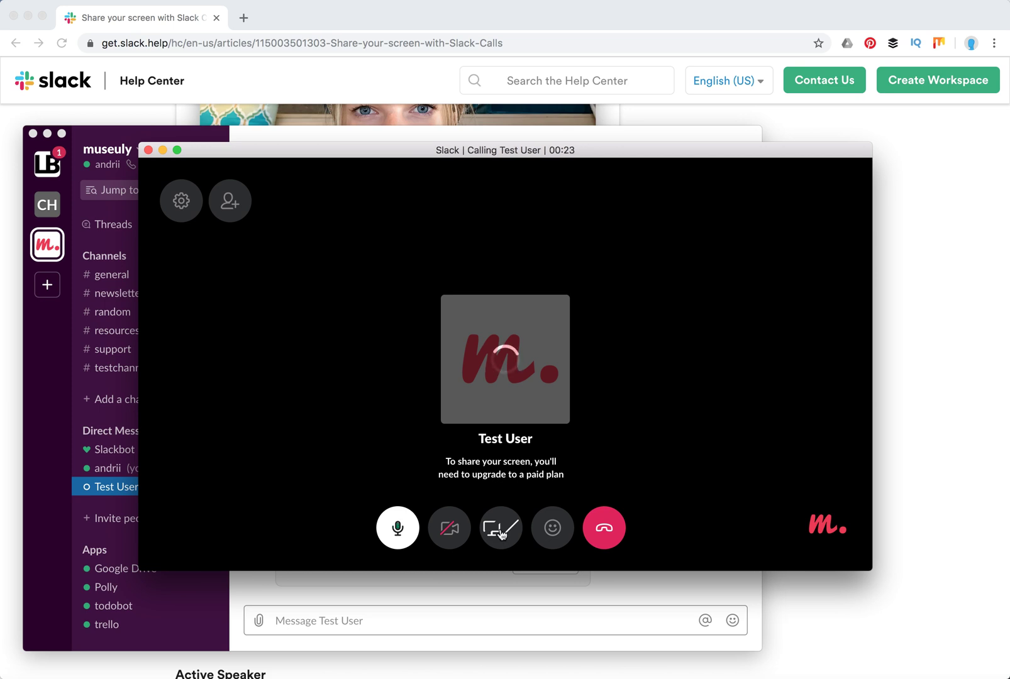
left_click(604, 529)
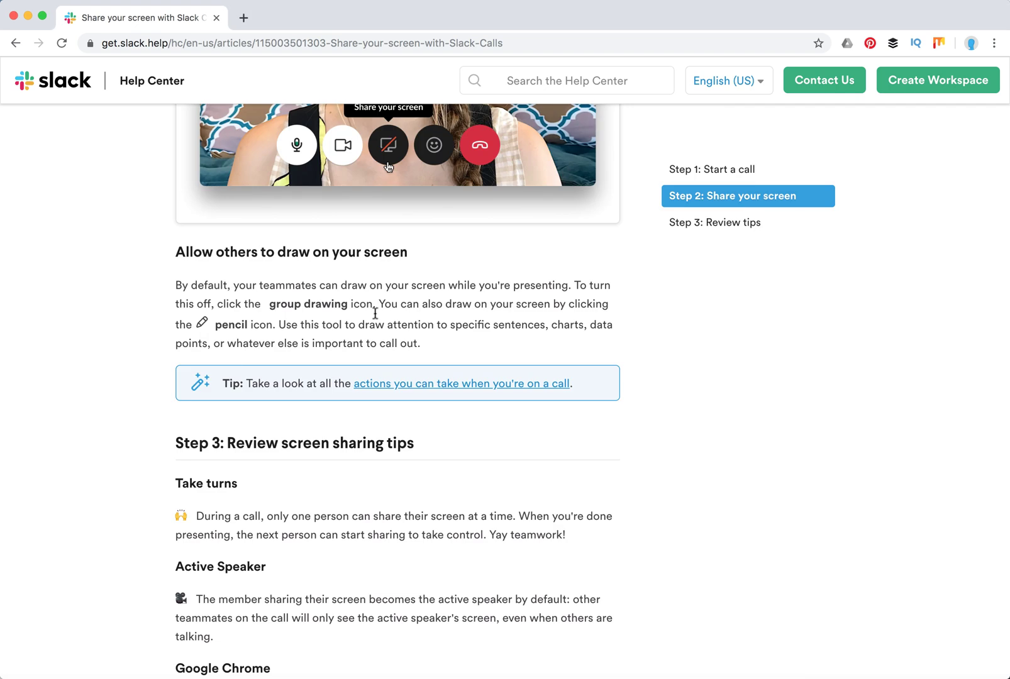
Step: Highlight the Tip's phrases on teammates drawing and group drawing, then follow the 'actions you can take when you're on a call' link
scroll(377, 311, "down", 2)
left_click_drag(340, 232, 518, 235)
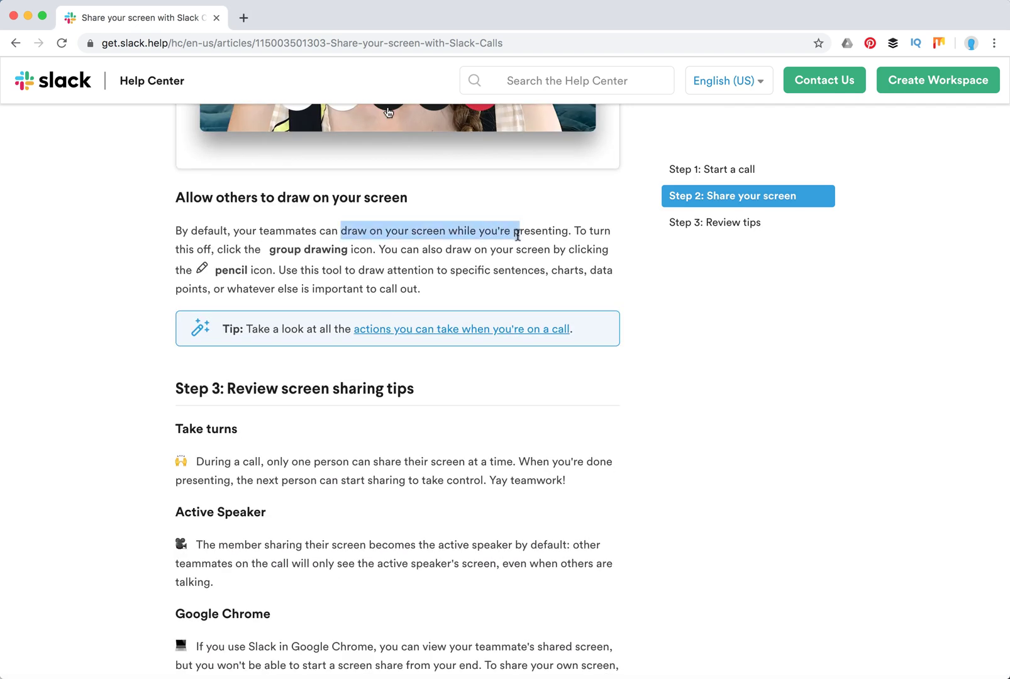
left_click(271, 252)
left_click_drag(271, 252, 347, 254)
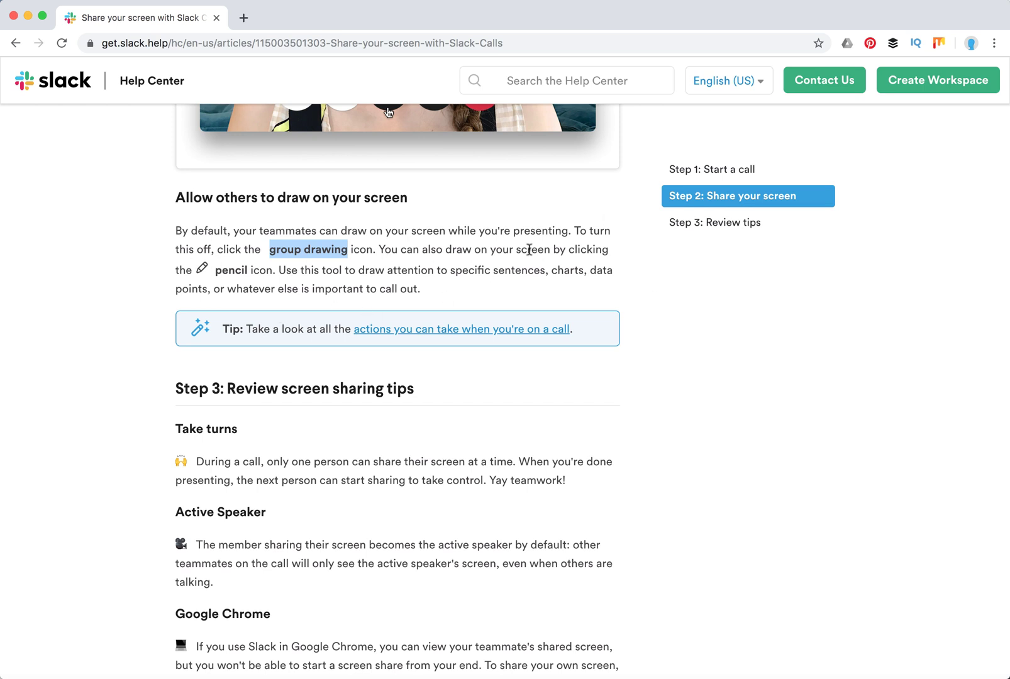
left_click(485, 329)
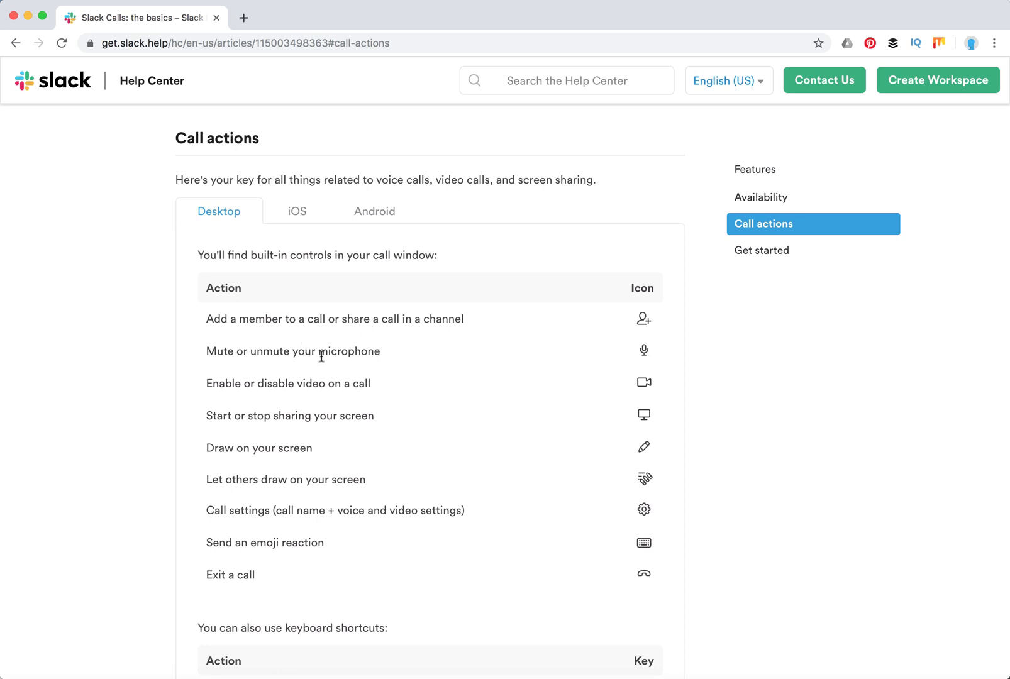
Step: Scroll past the Call actions table to the call keyboard shortcuts and Get started links
scroll(322, 356, "down", 1)
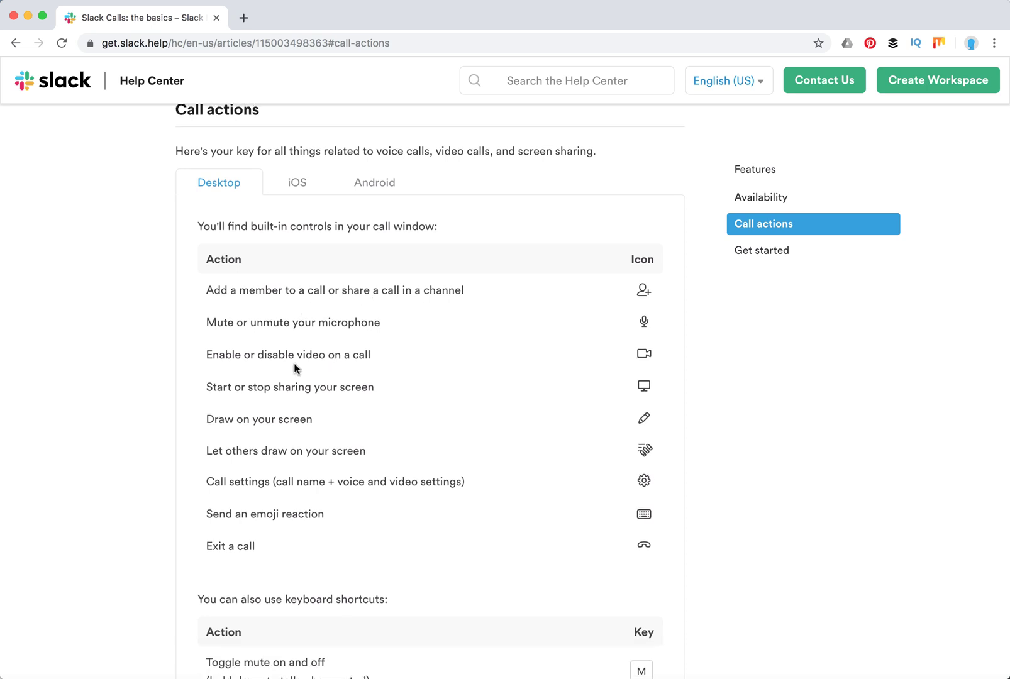
scroll(293, 366, "down", 2)
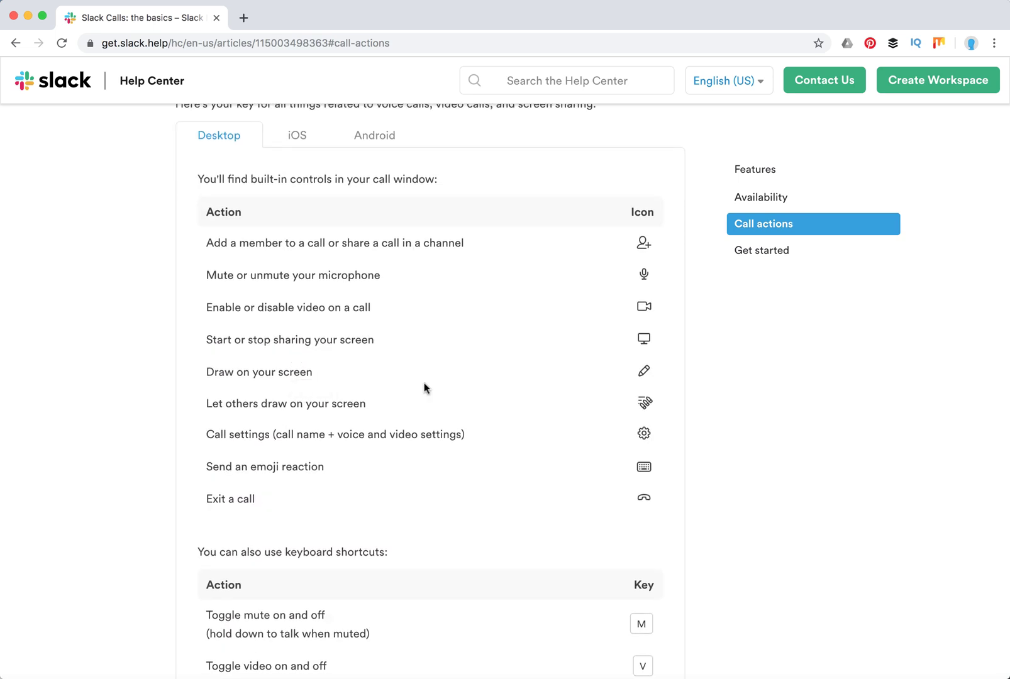
scroll(424, 383, "down", 2)
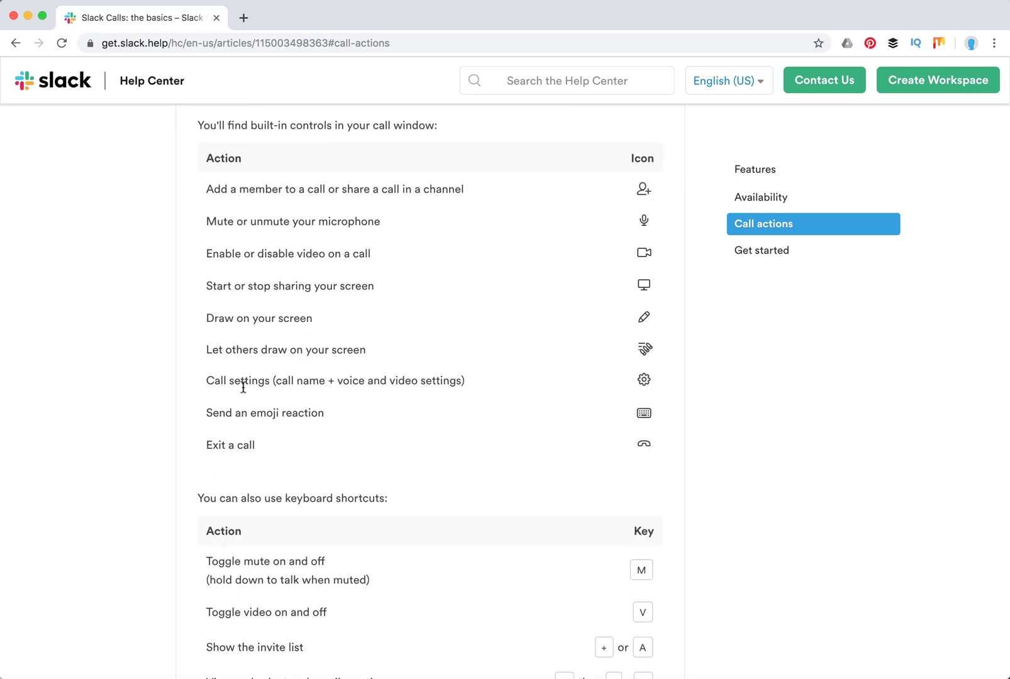
scroll(373, 380, "down", 2)
scroll(374, 381, "down", 2)
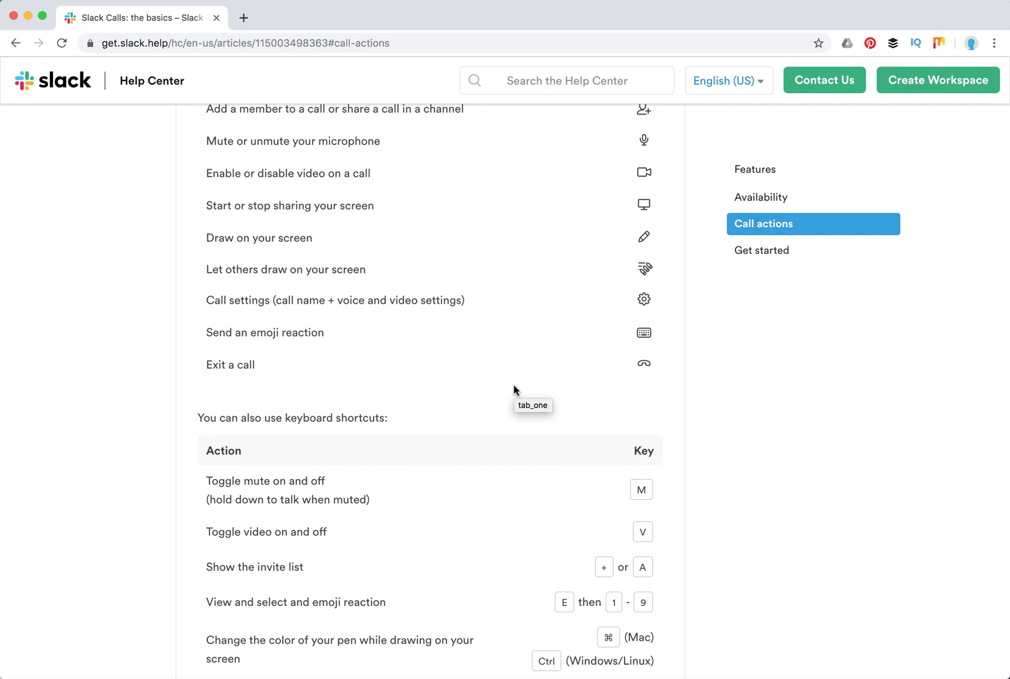
scroll(513, 386, "down", 4)
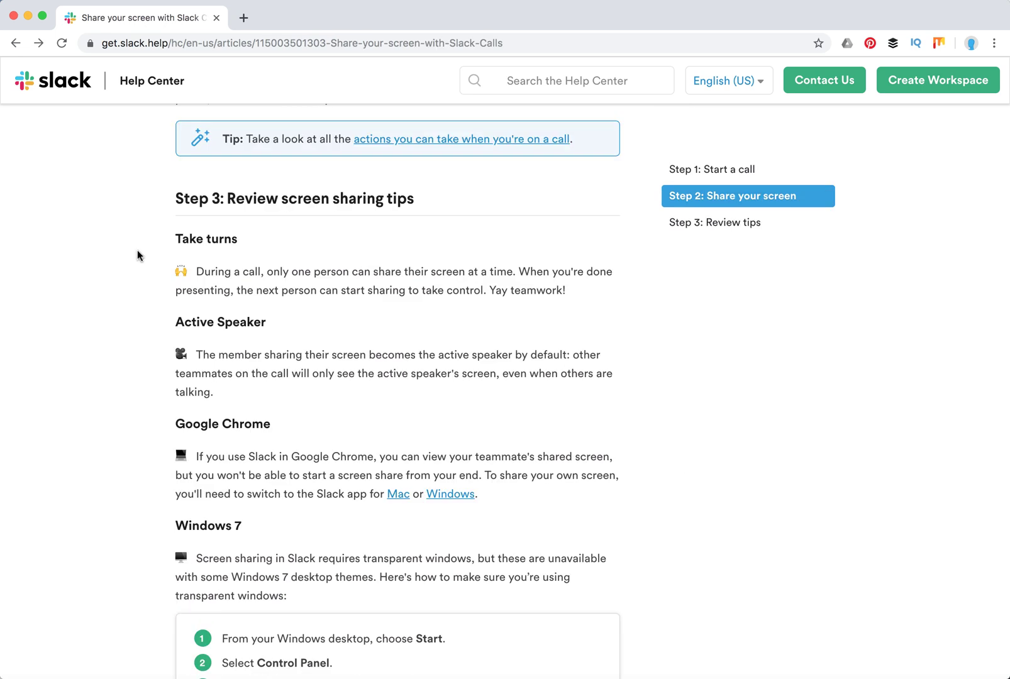
Step: Highlight the Step 3 tips that only one person can share at a time and on Active Speaker
scroll(151, 308, "down", 1)
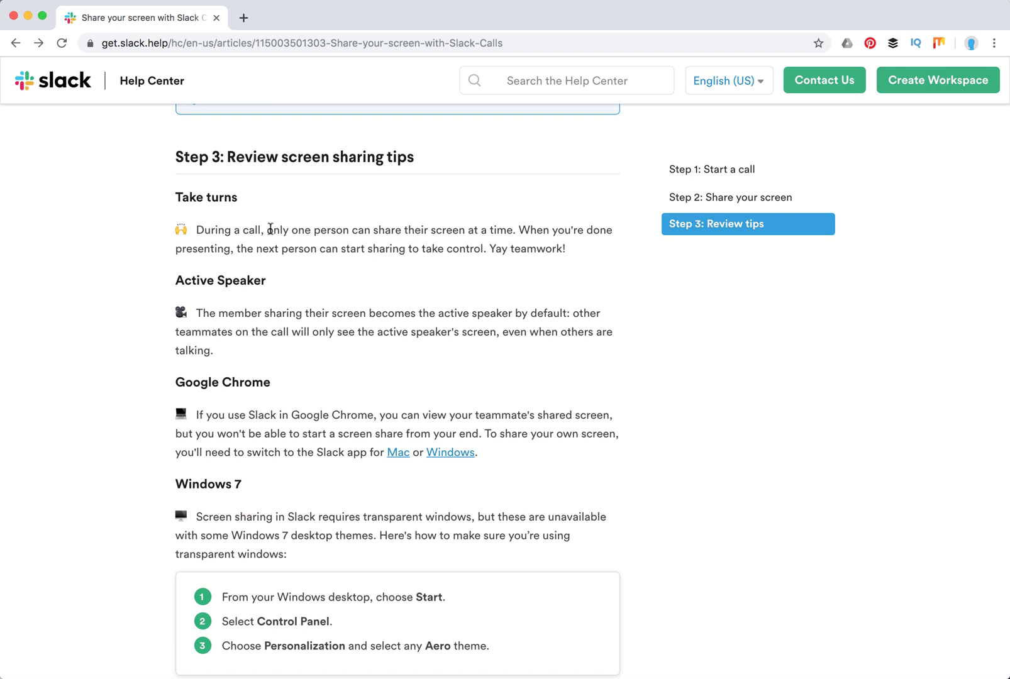
mouse_move(271, 229)
left_mouse_down()
mouse_move(516, 248)
mouse_move(516, 236)
left_mouse_up()
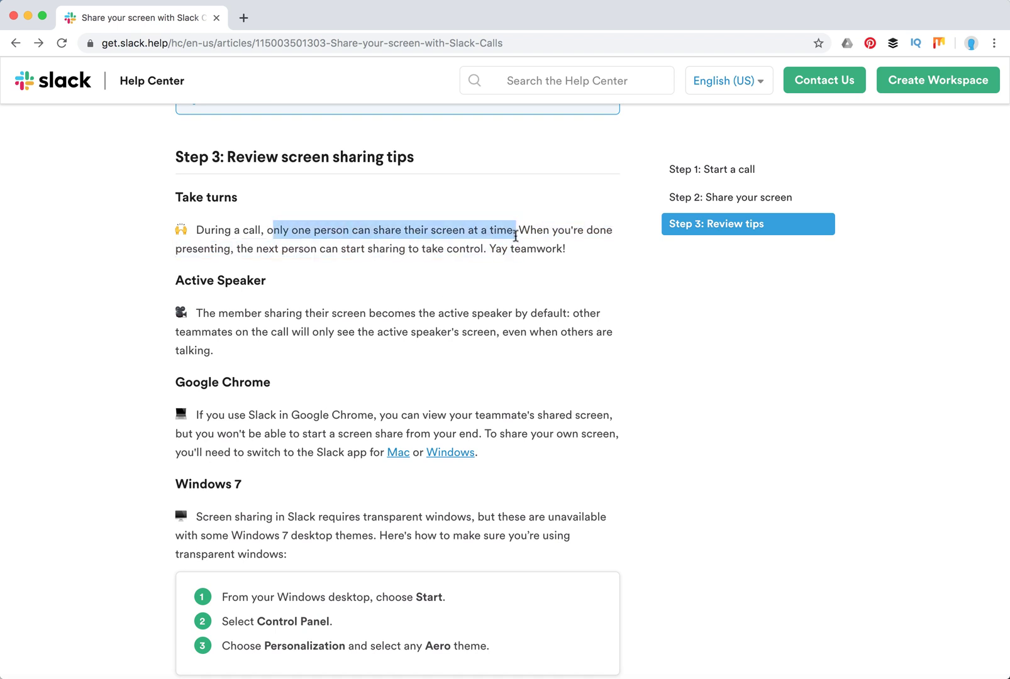
left_click(385, 306)
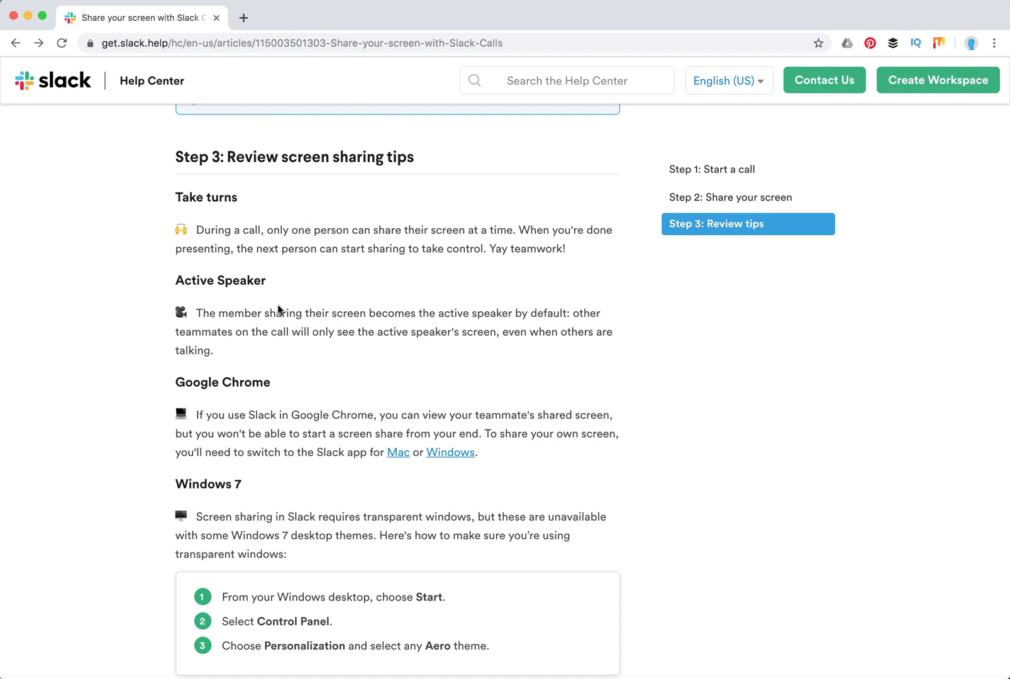
mouse_move(265, 313)
left_mouse_down()
mouse_move(594, 329)
mouse_move(577, 330)
left_mouse_up()
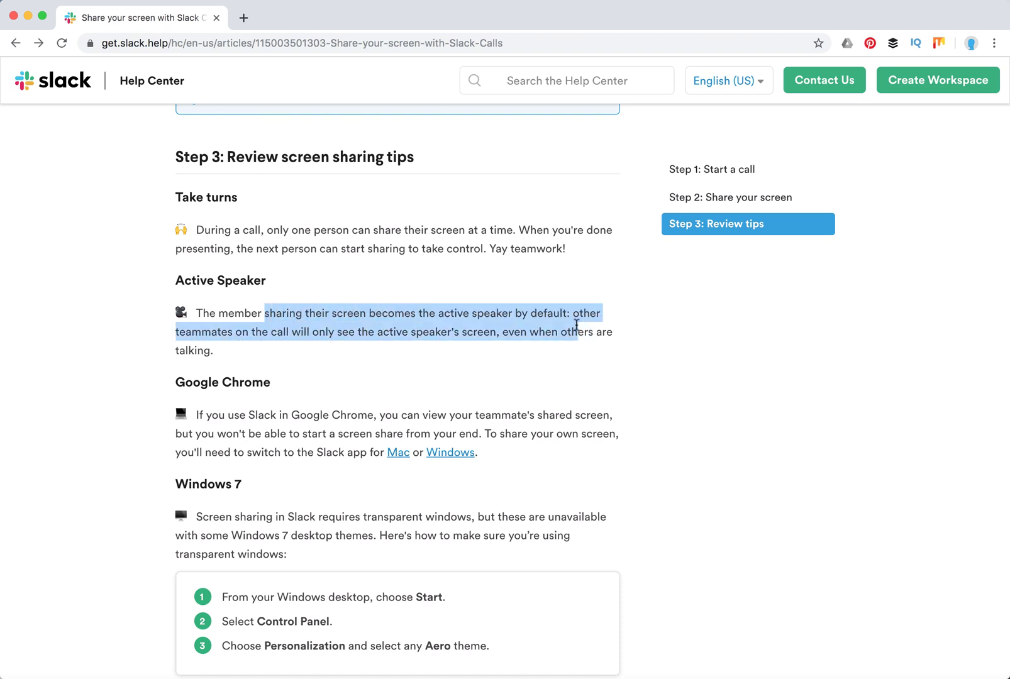
Step: Highlight the Google Chrome screen-sharing limitation and scroll down to the troubleshooting-guide Note
scroll(531, 419, "down", 1)
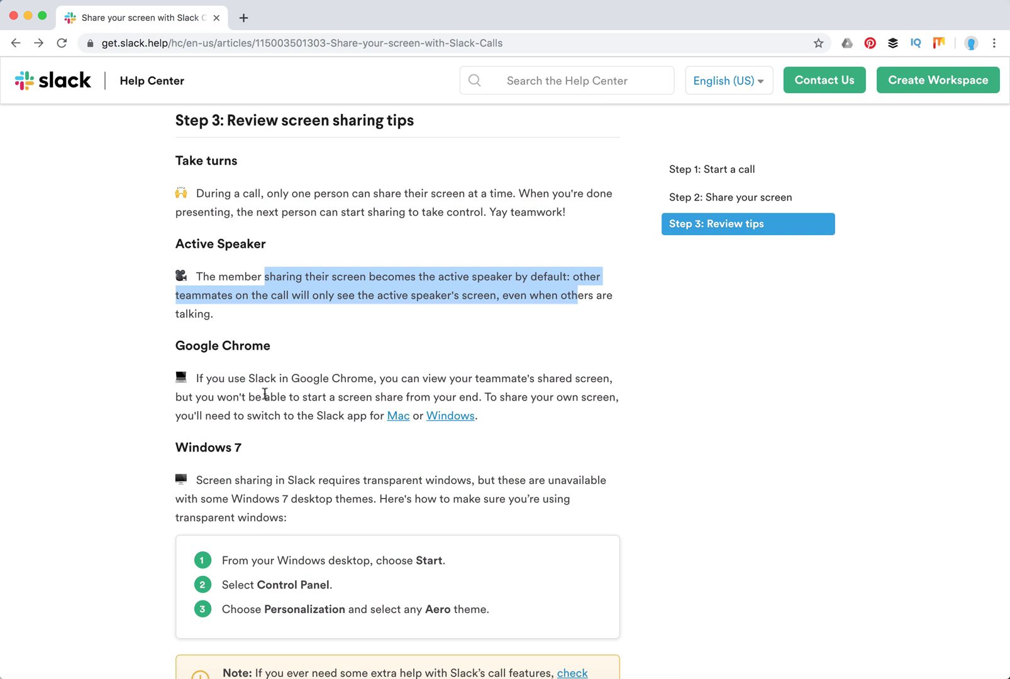
left_click_drag(265, 394, 599, 413)
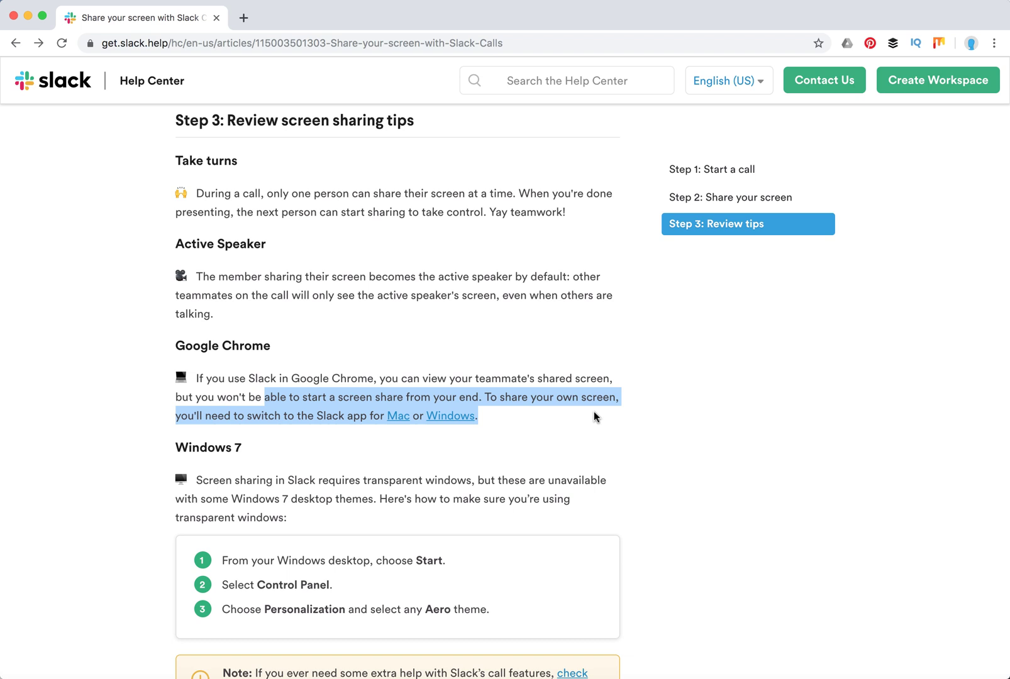
left_click(425, 385)
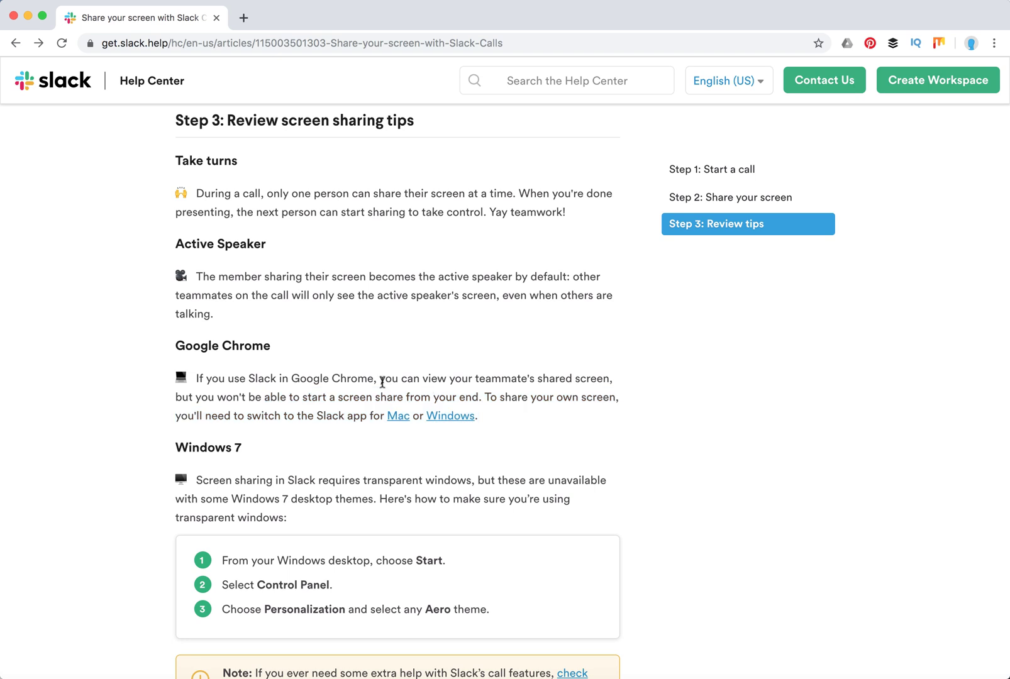
scroll(444, 367, "down", 3)
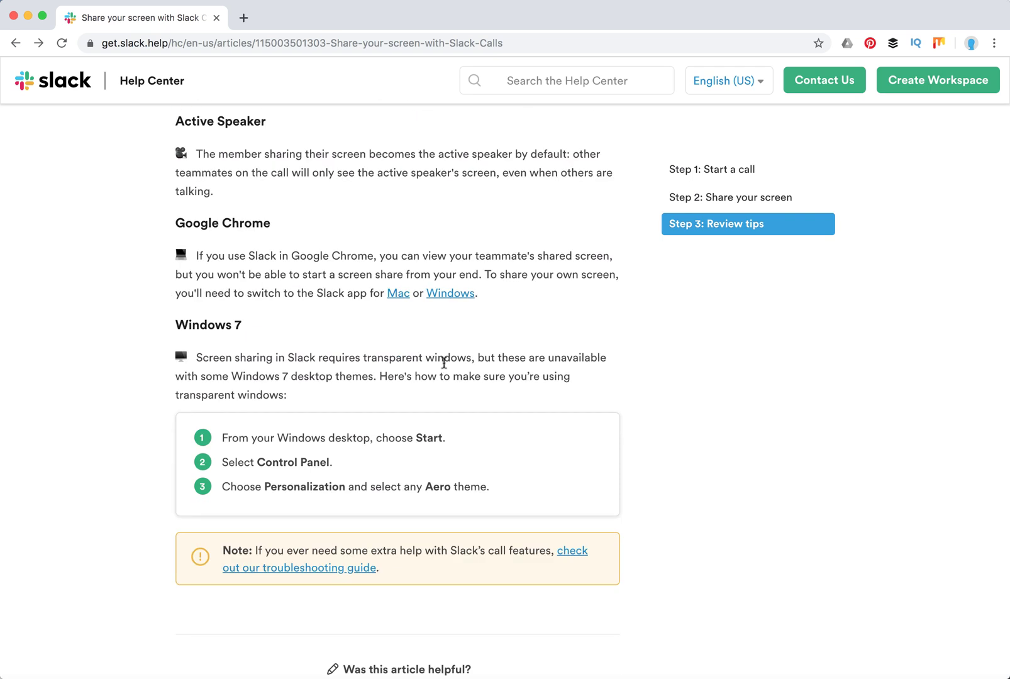
scroll(443, 365, "down", 1)
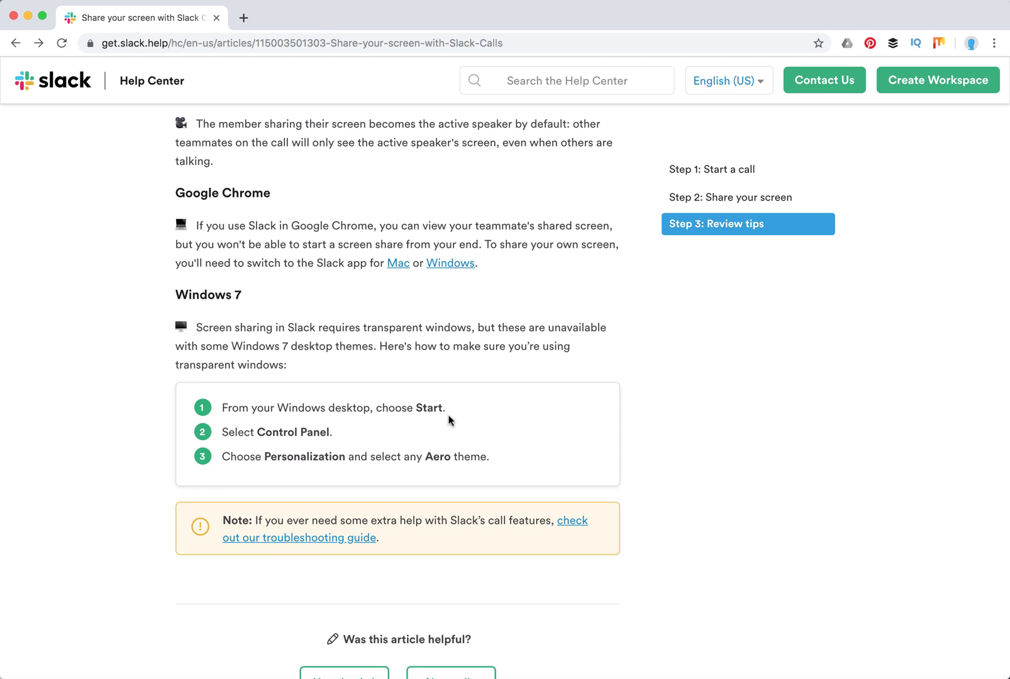
scroll(449, 420, "up", 2)
scroll(449, 420, "down", 1)
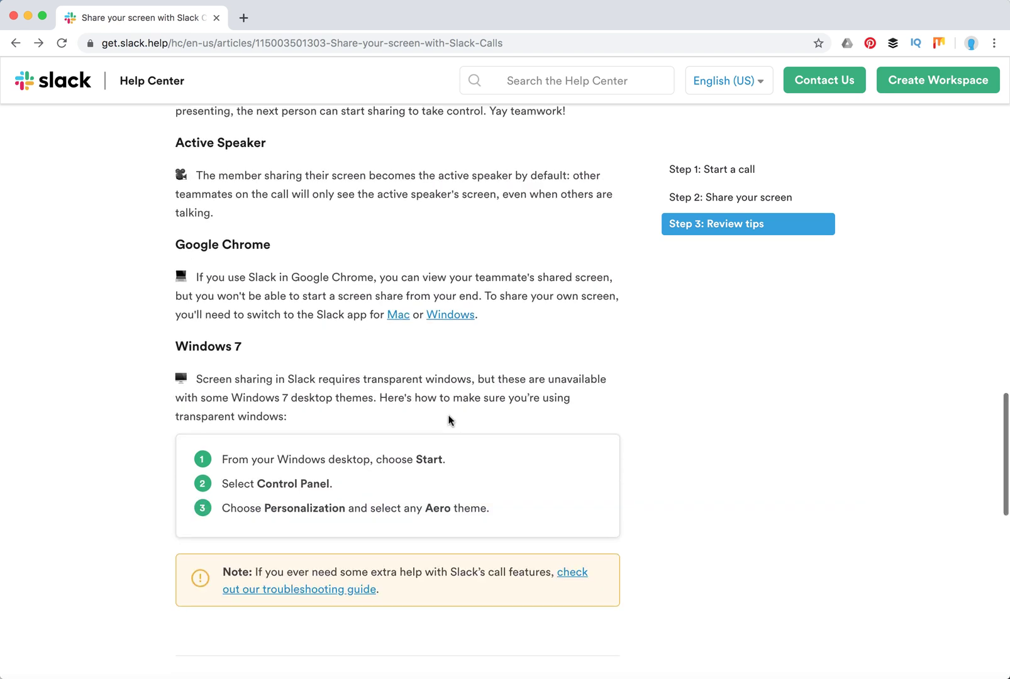